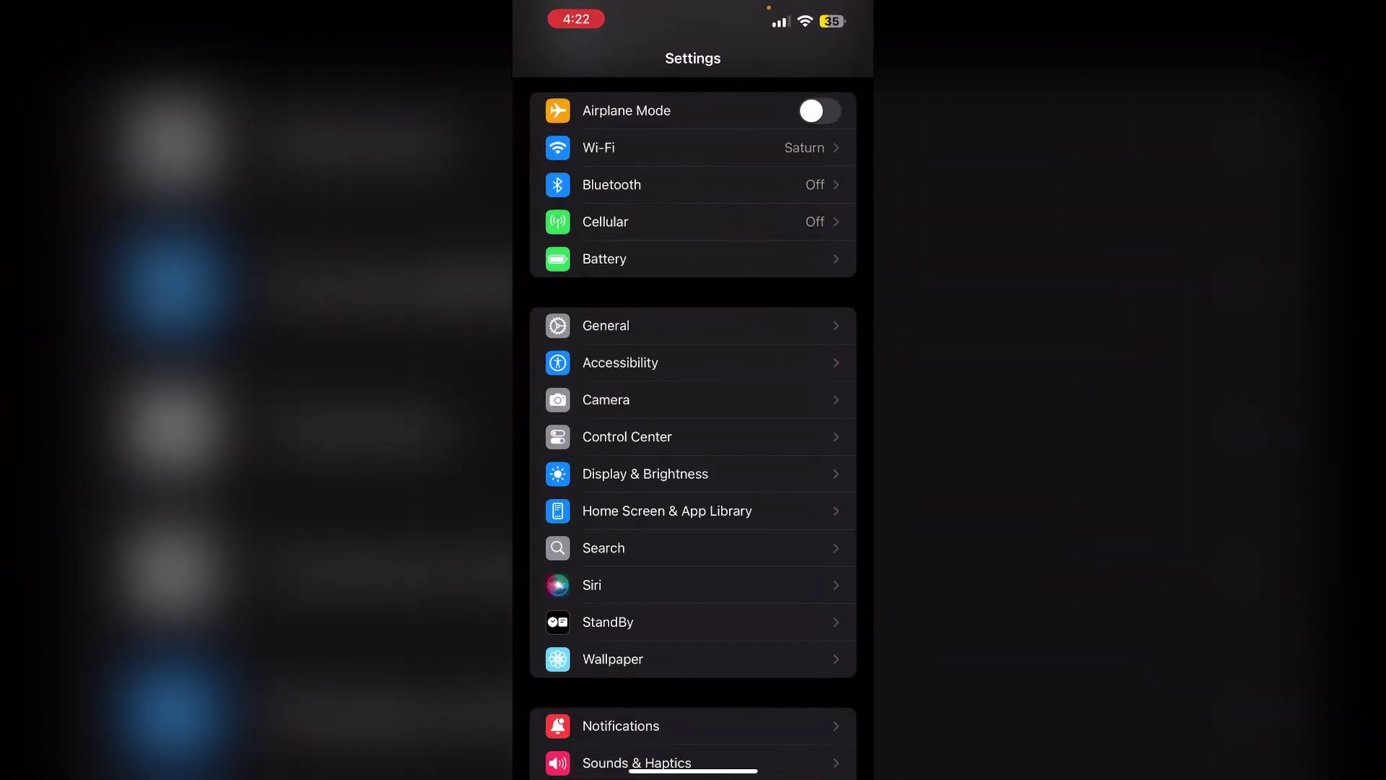
scroll(692, 434, "down", 2)
scroll(693, 433, "down", 2)
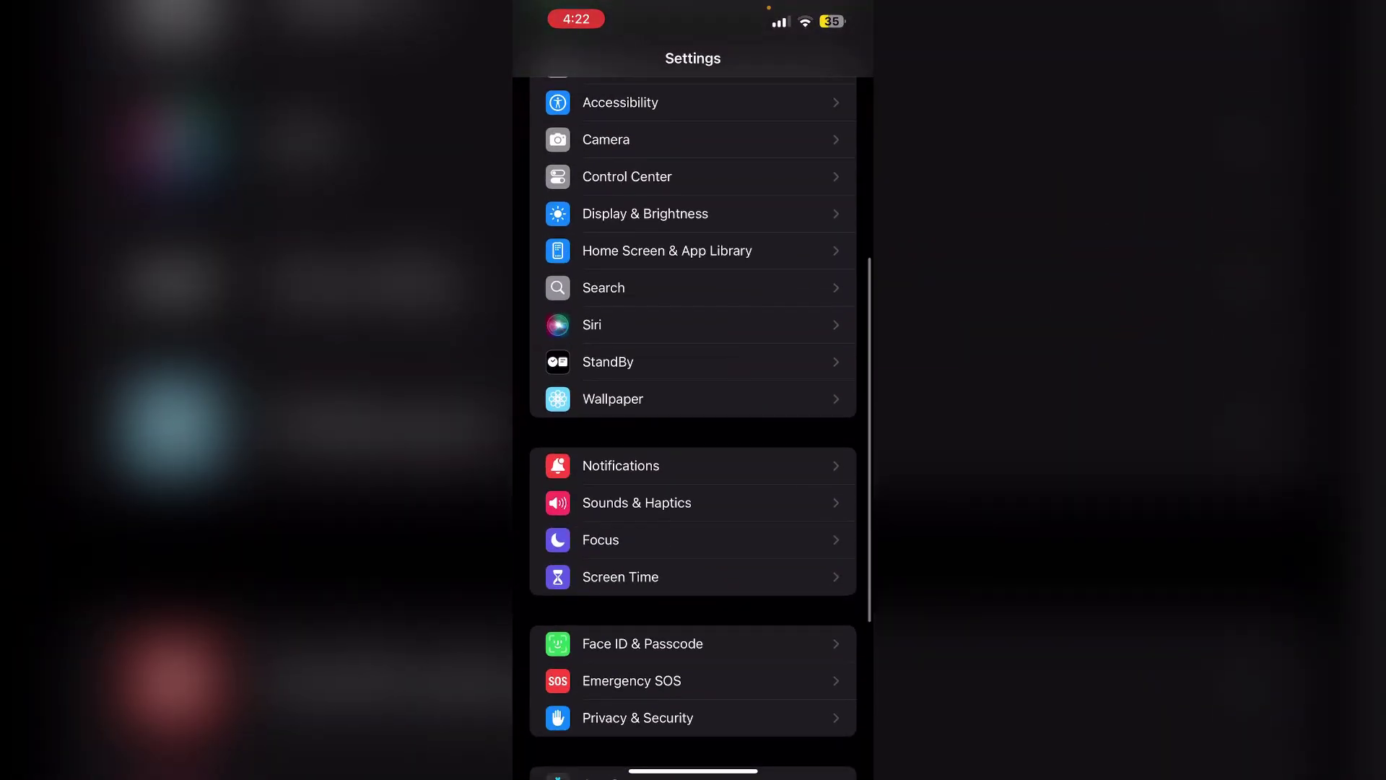
left_click(638, 717)
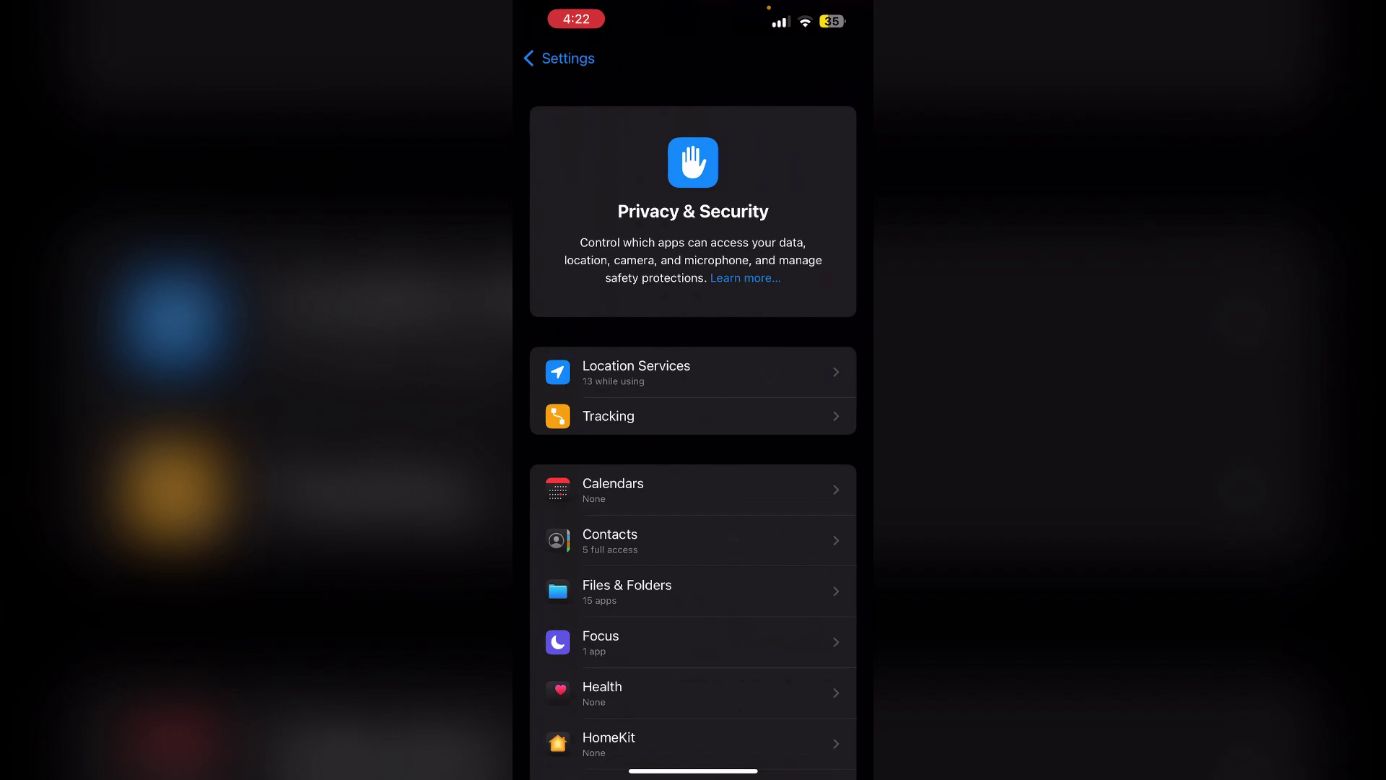
left_click(636, 372)
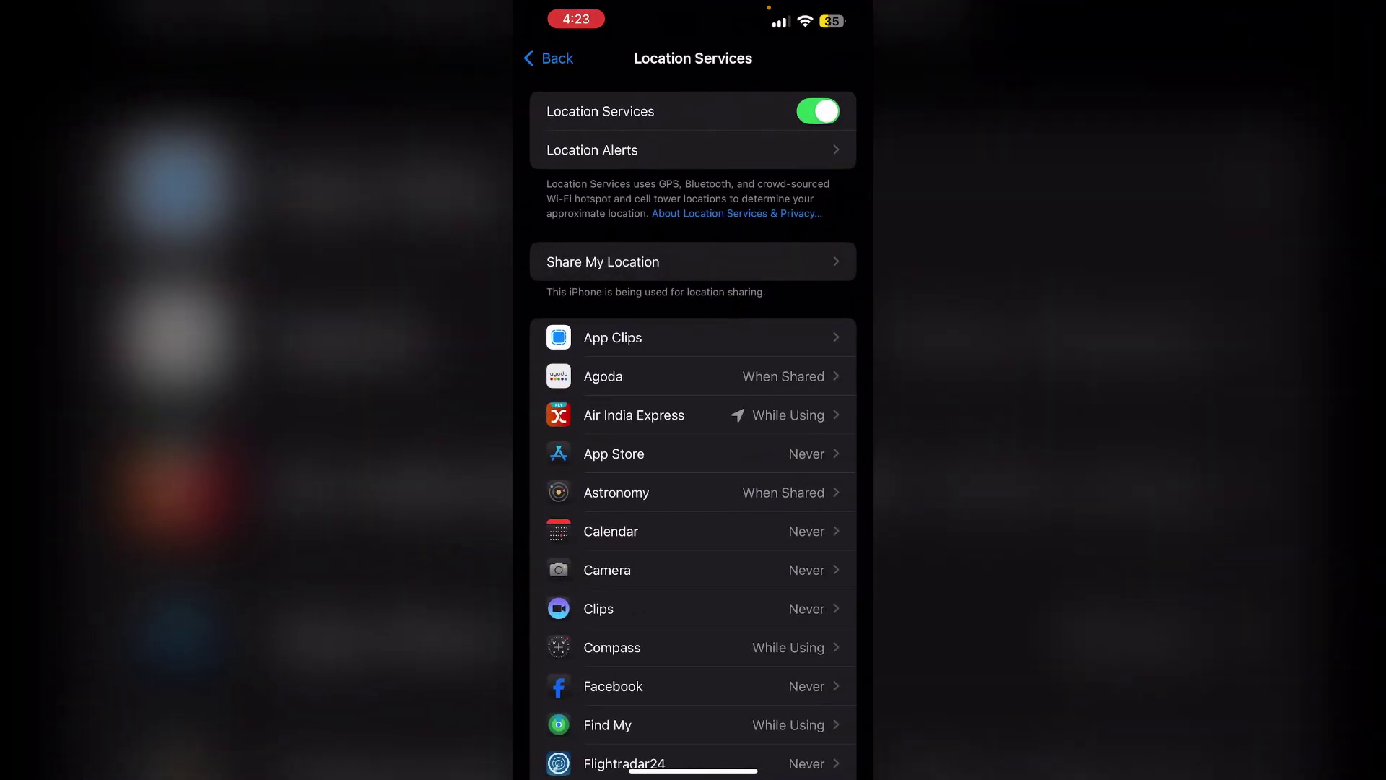
left_click(550, 58)
Go from the main Settings list to Battery > Battery Health & Charging, showing 86% capacity
left_click(552, 57)
scroll(693, 433, "up", 3)
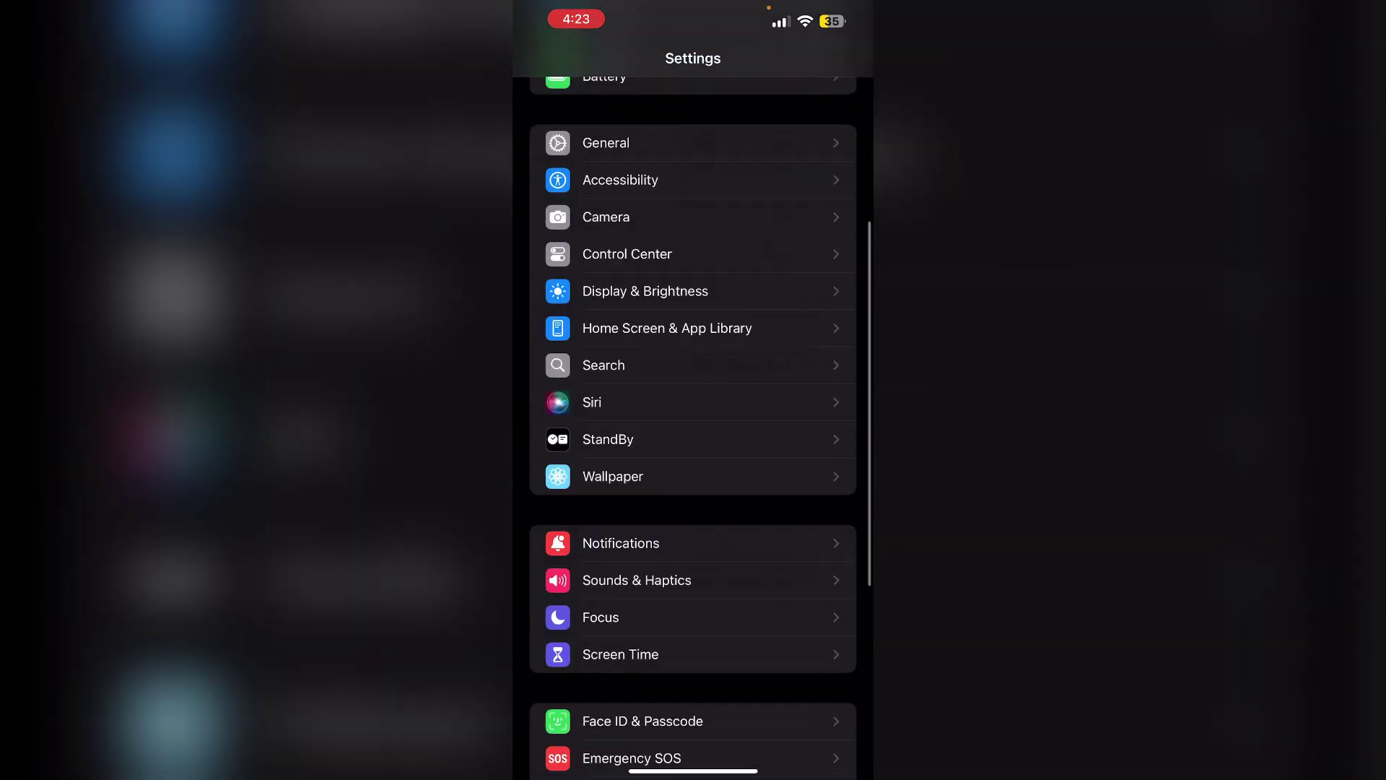
left_click(604, 178)
left_click(650, 253)
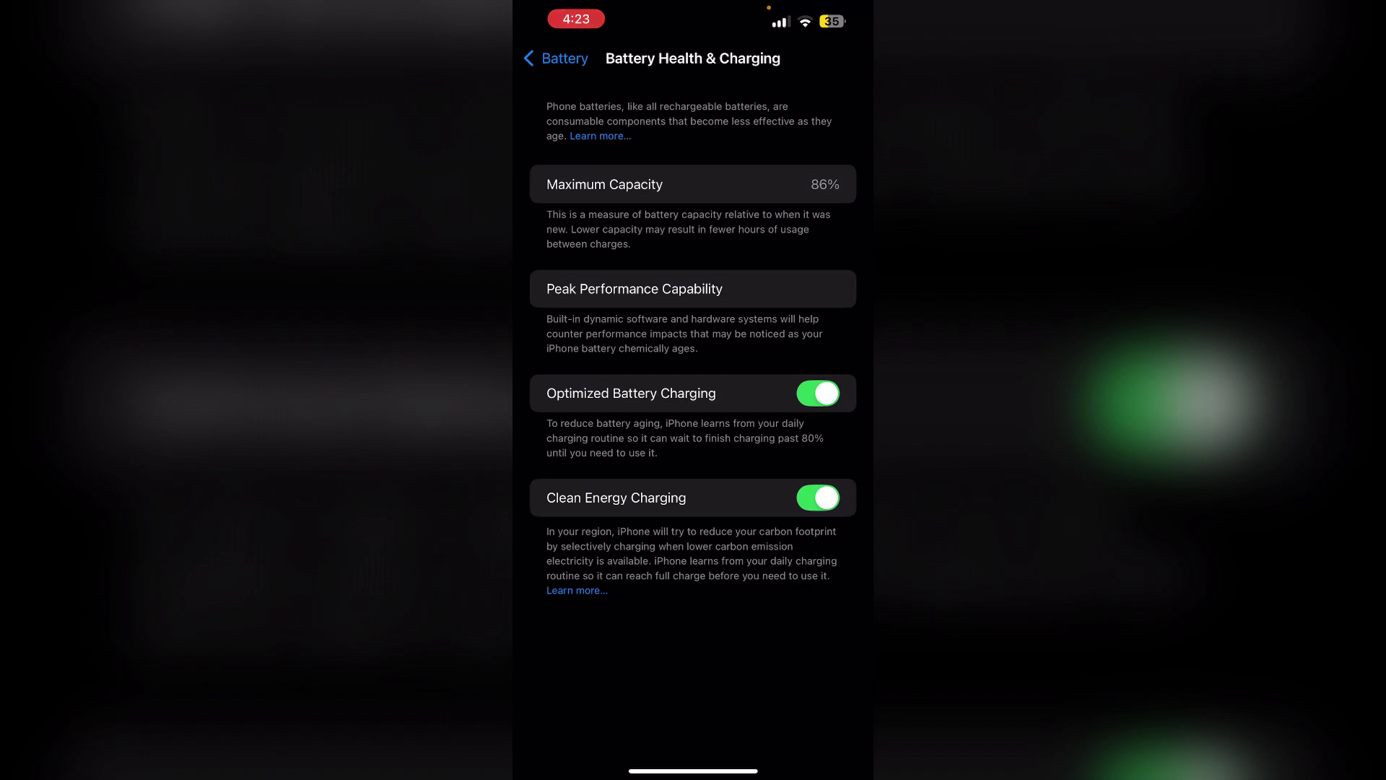
Swipe up to close Settings and return to the home screen
left_click_drag(693, 771, 693, 487)
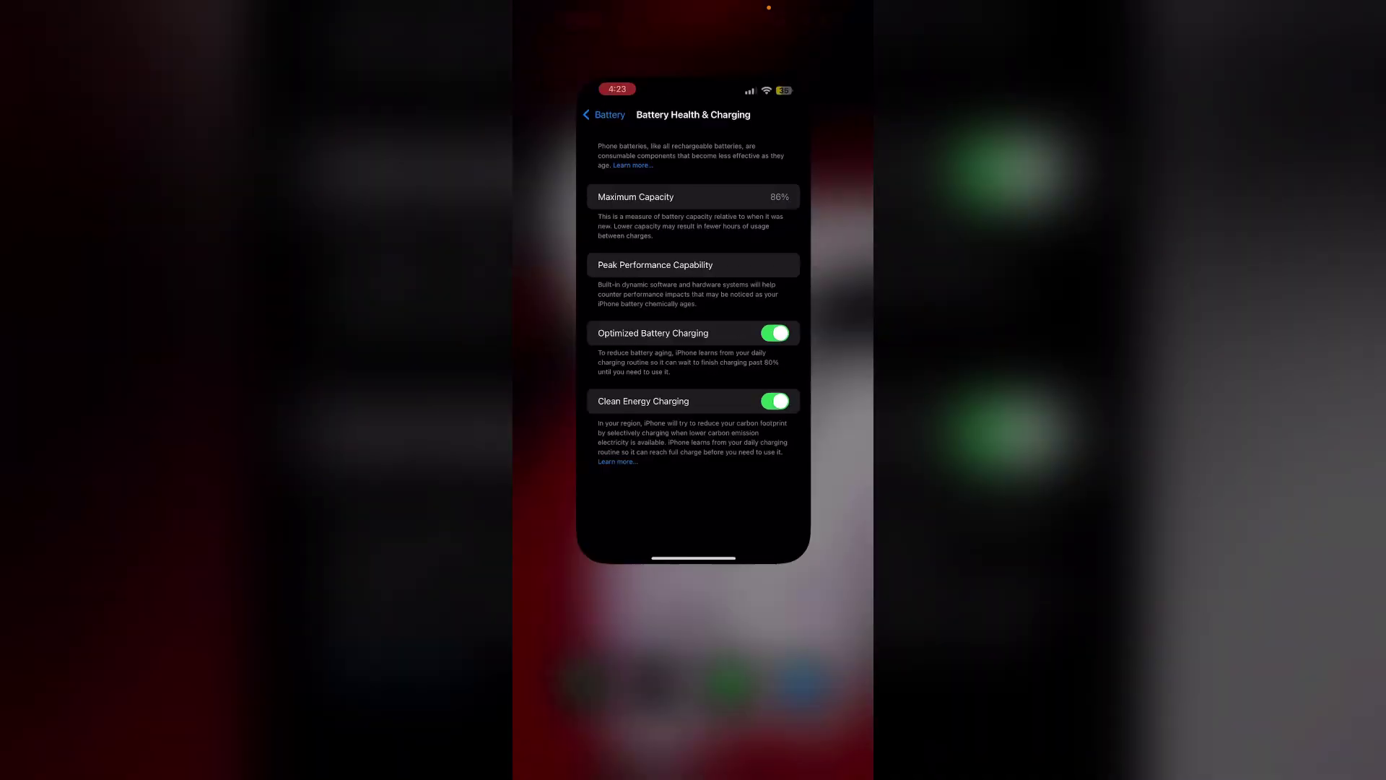